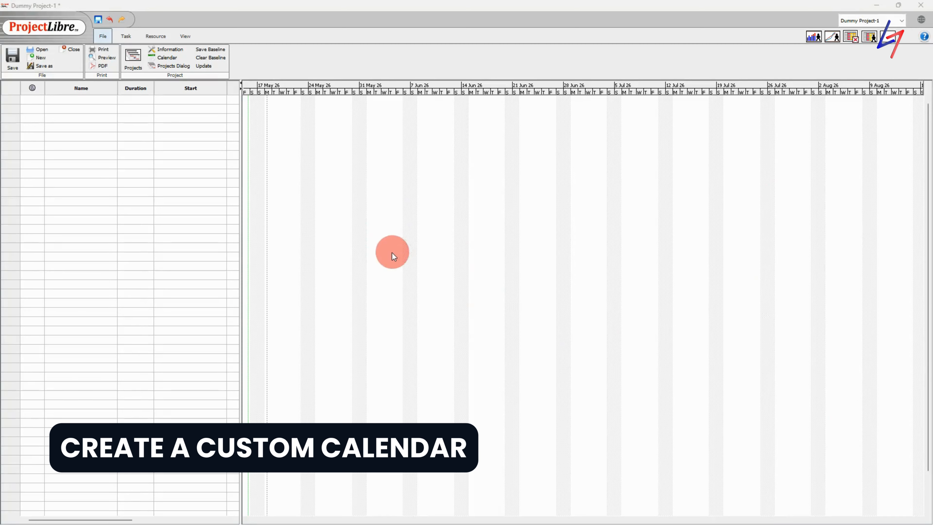
Open the Change Working Calendar dialog and keep the Standard calendar selected
click(164, 58)
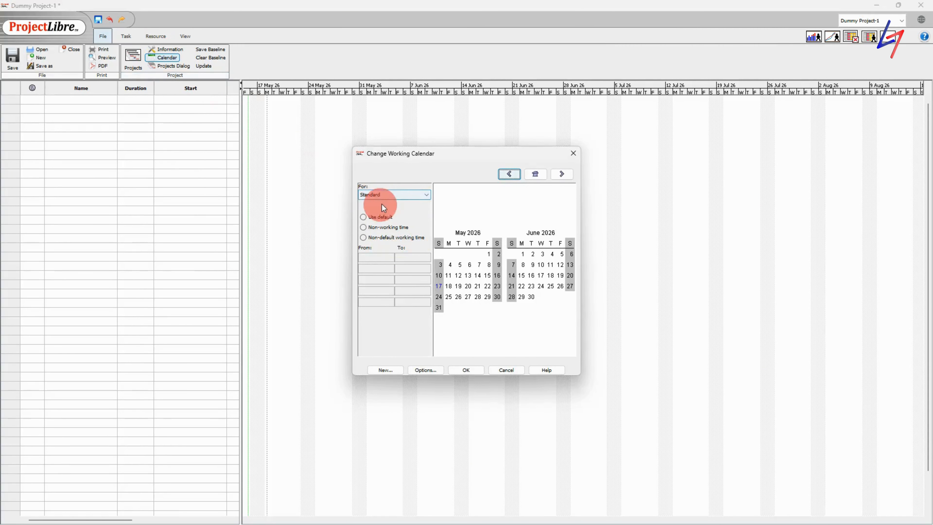
click(384, 199)
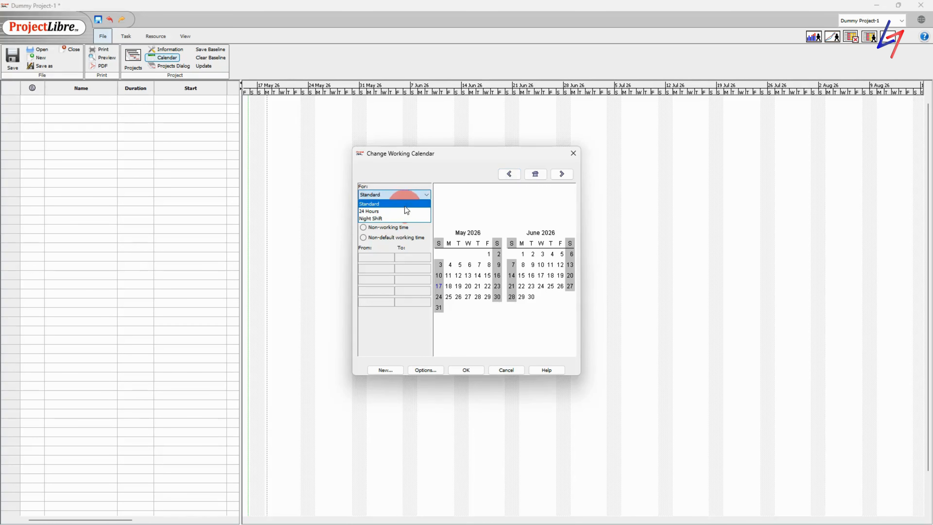
click(406, 198)
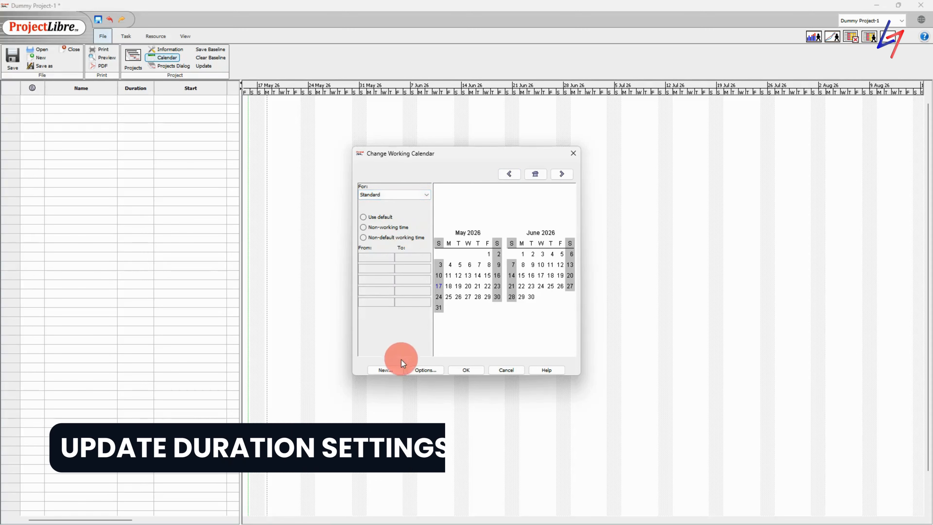
Set the duration options to 9 hours per day, 45 hours per week and 22 days per month
click(417, 370)
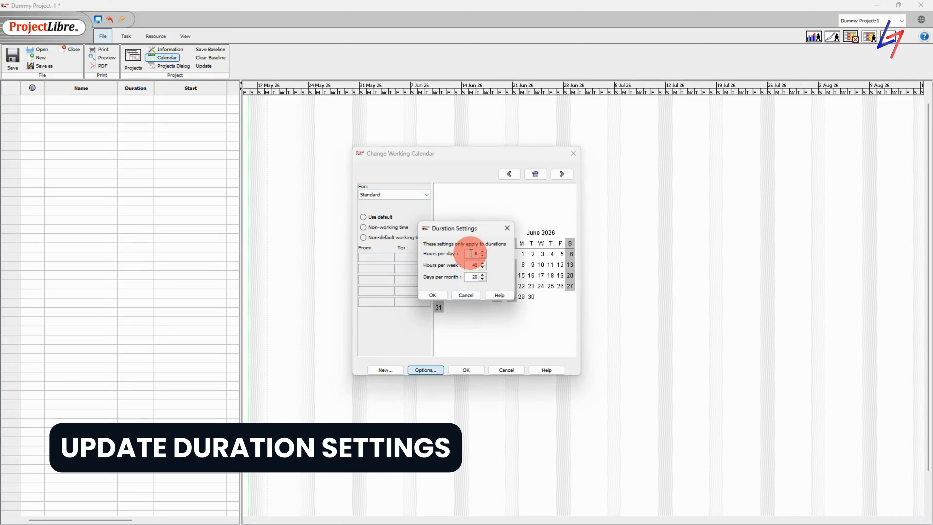
double_click(478, 253)
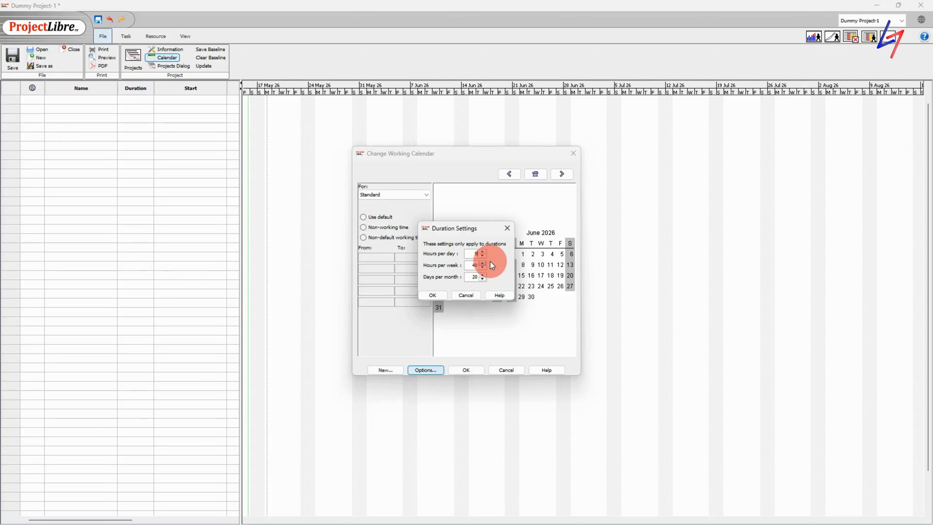
double_click(480, 266)
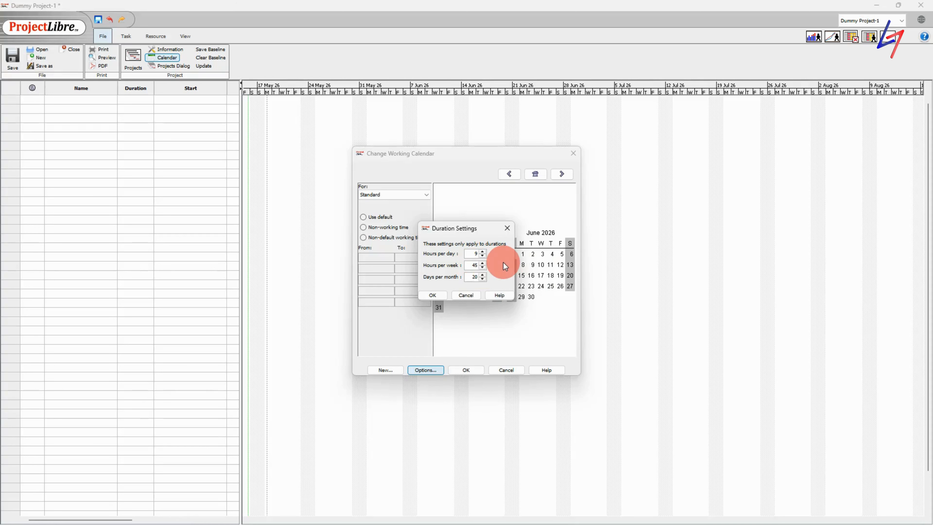
double_click(476, 277)
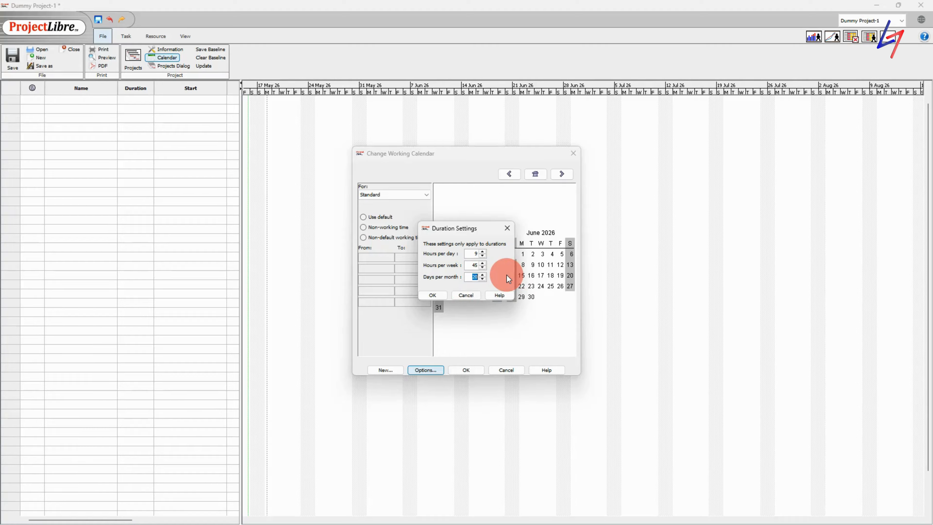
text(22)
click(430, 296)
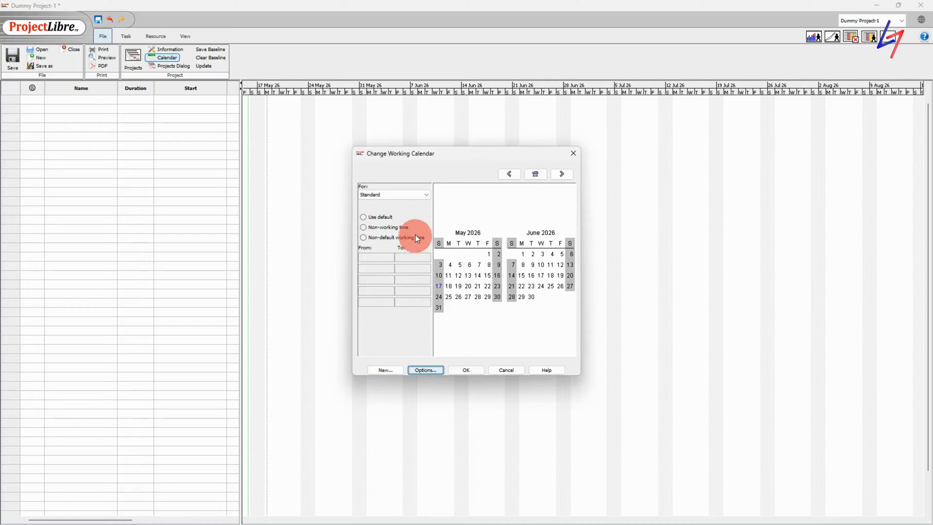
click(410, 195)
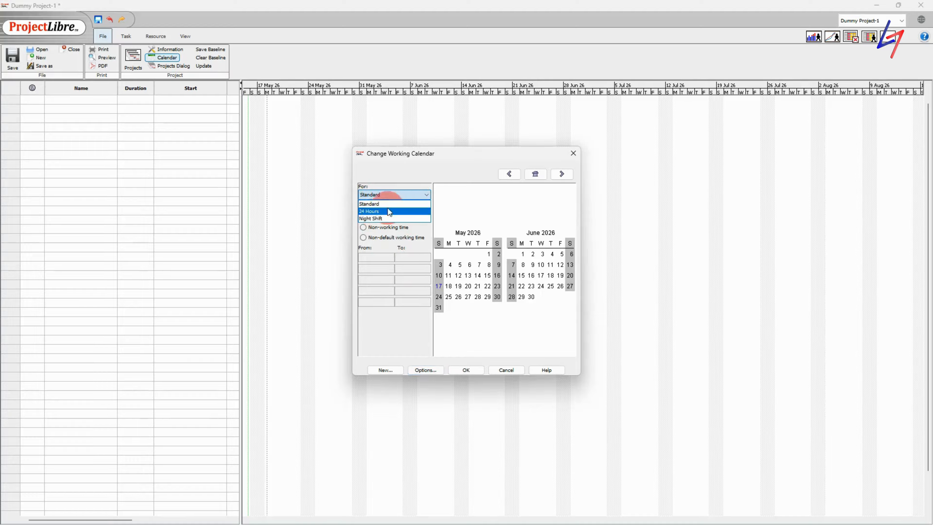
click(402, 190)
click(413, 218)
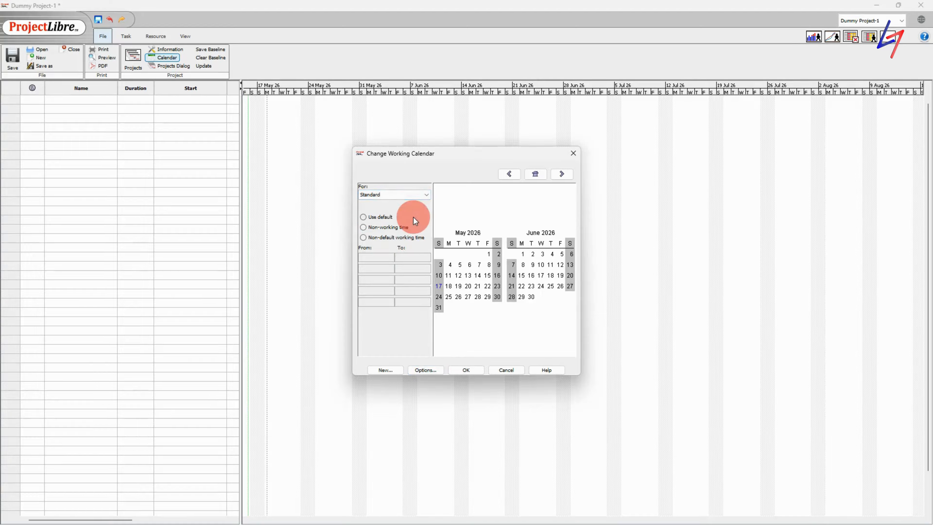
click(406, 197)
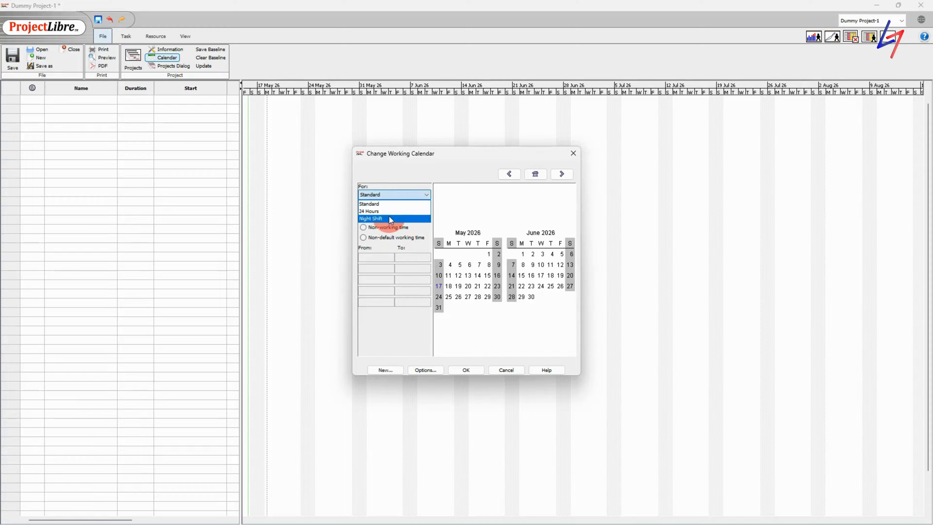
click(409, 203)
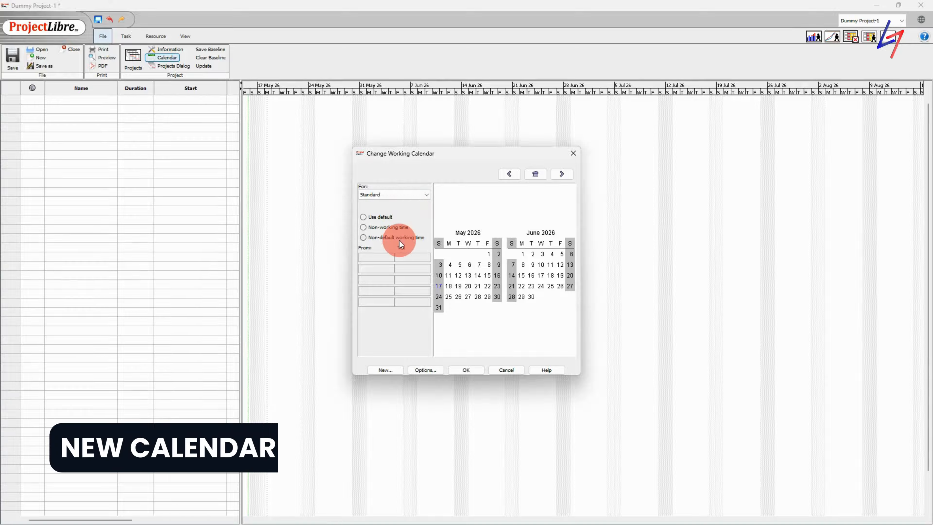
Create a new base calendar named '7am Calendar'
click(388, 369)
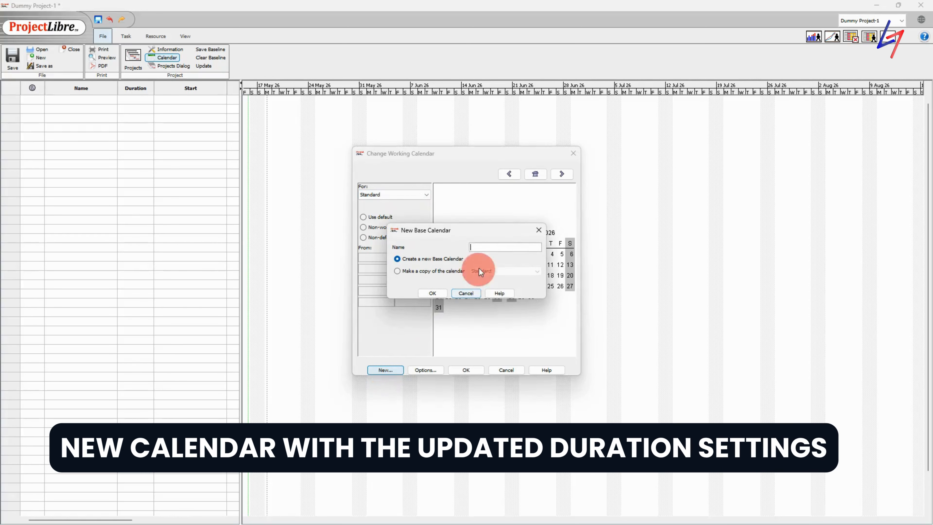
text(7)
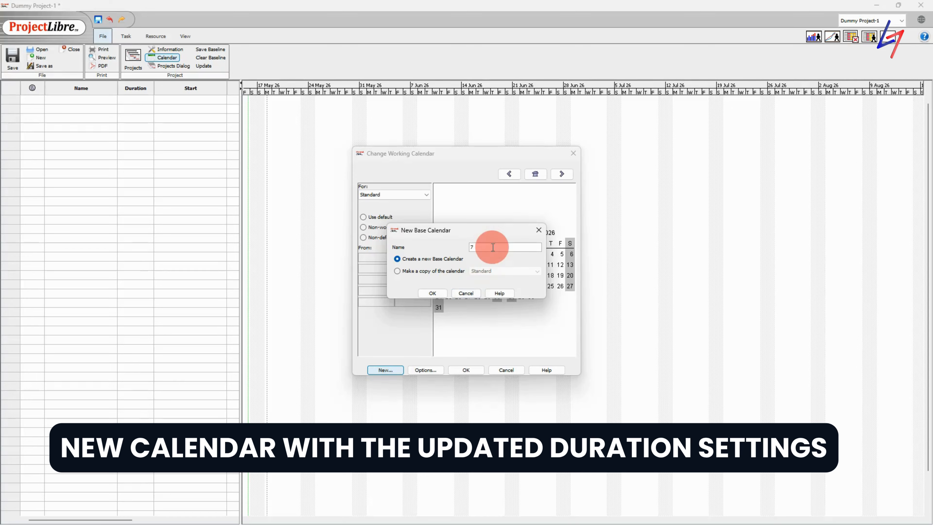
text(am Calendar)
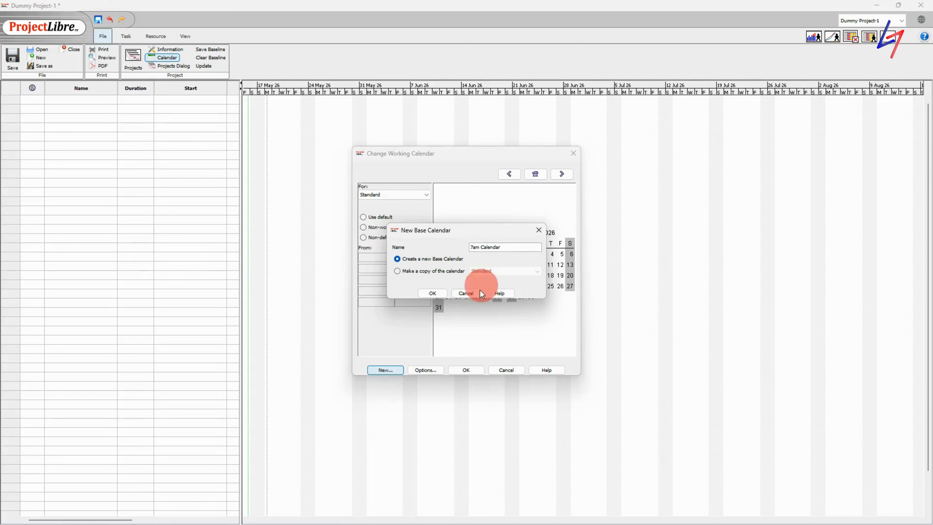
click(426, 293)
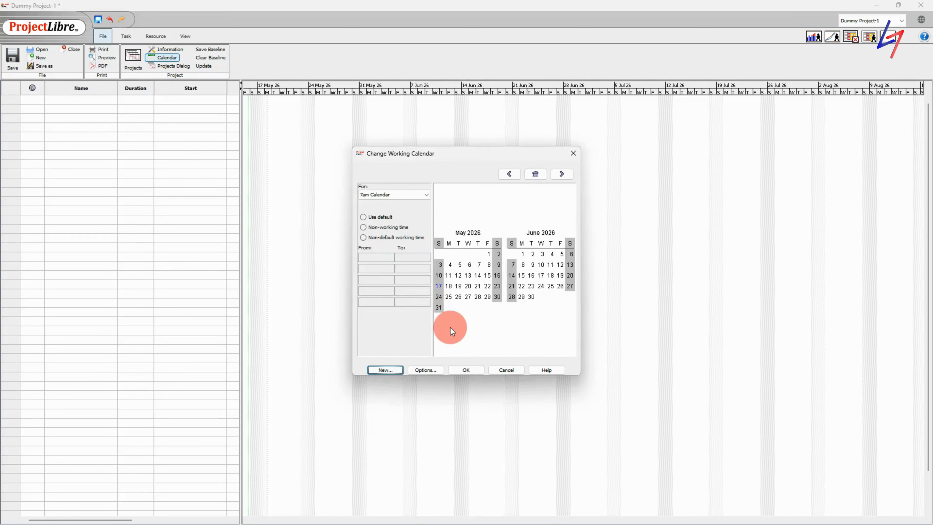
Give Monday–Friday non-default working time and change the first start time to 7
click(449, 243)
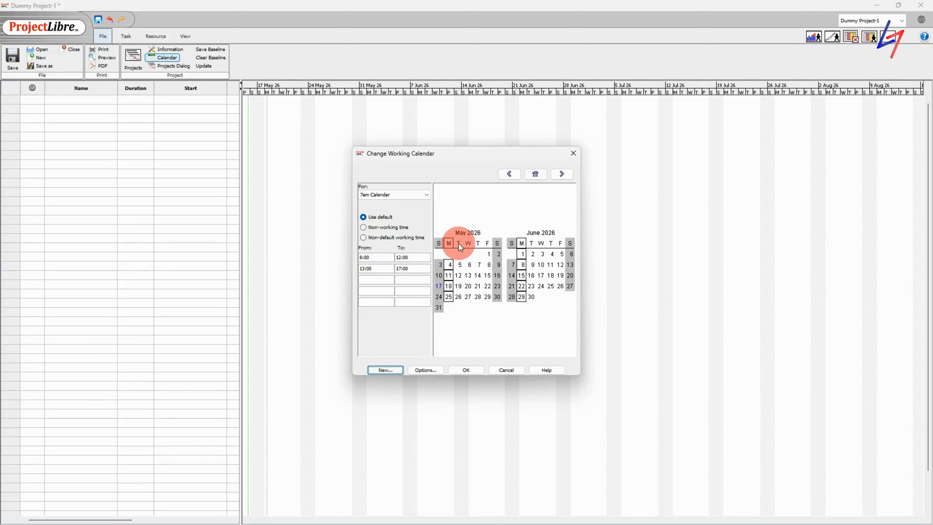
ctrl+click(458, 244)
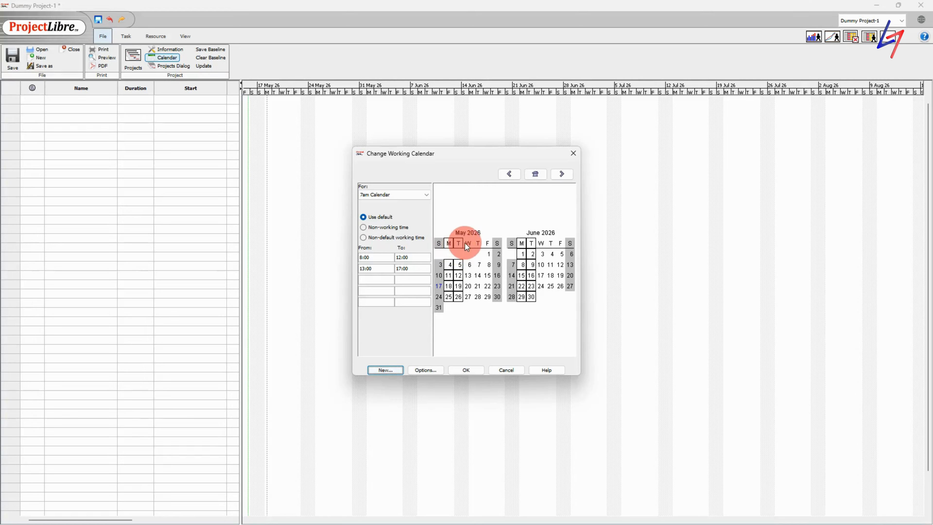
ctrl+click(468, 244)
ctrl+click(477, 244)
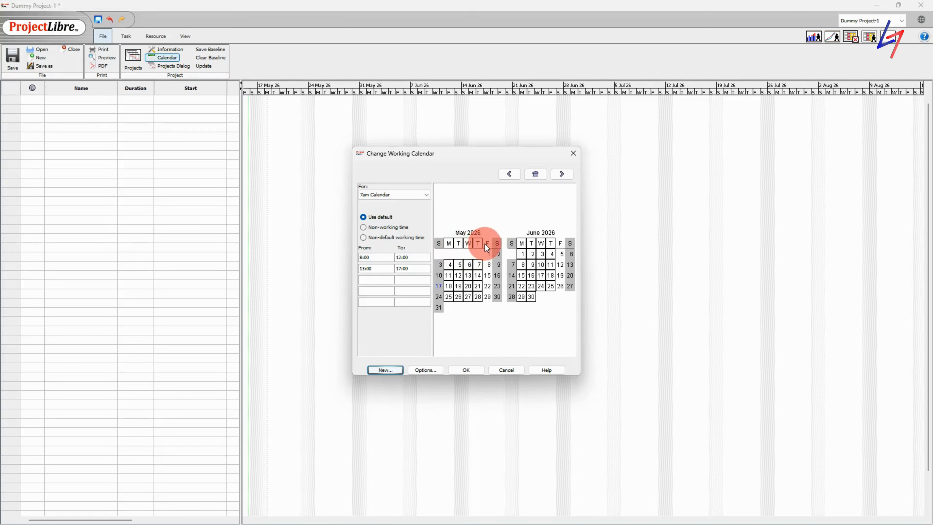
ctrl+click(487, 243)
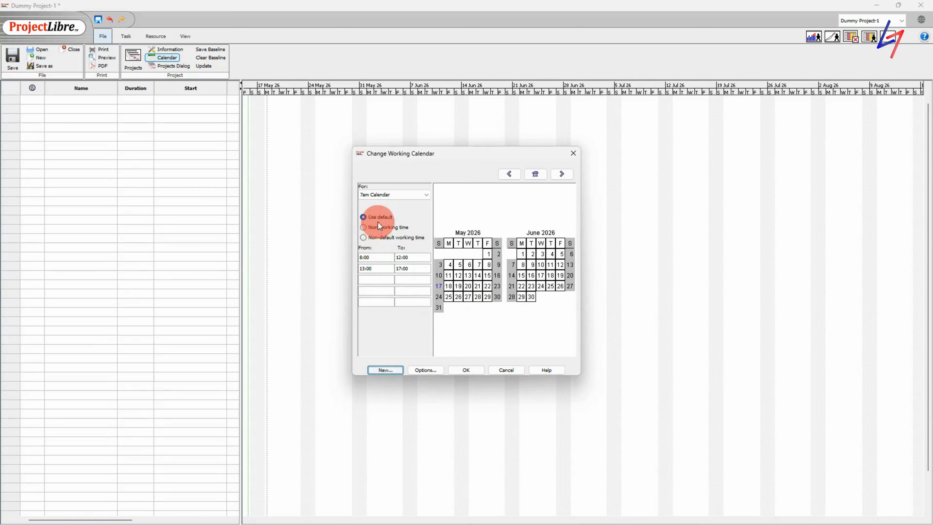
click(370, 238)
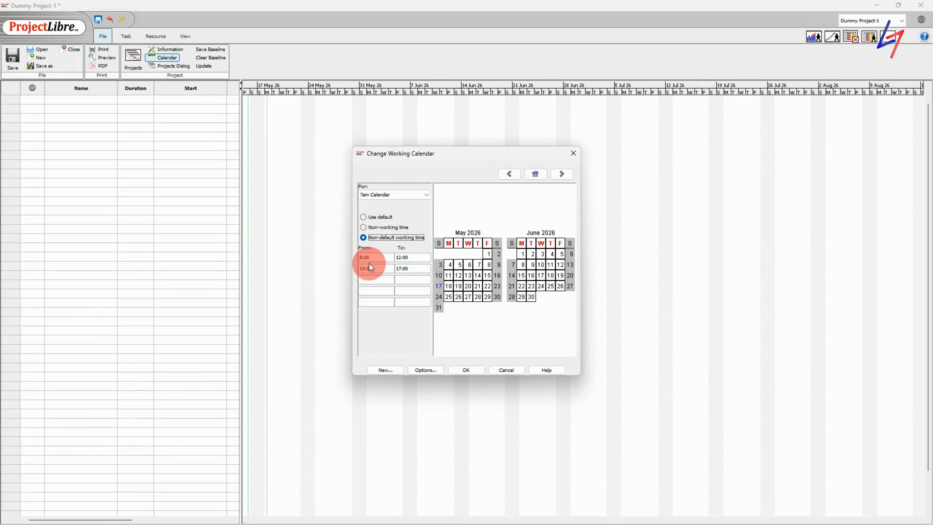
click(361, 256)
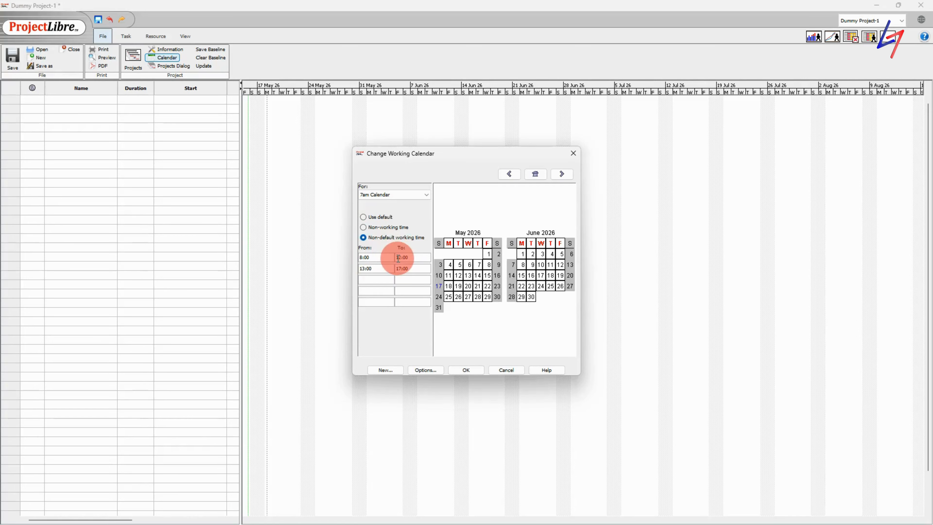
text(7)
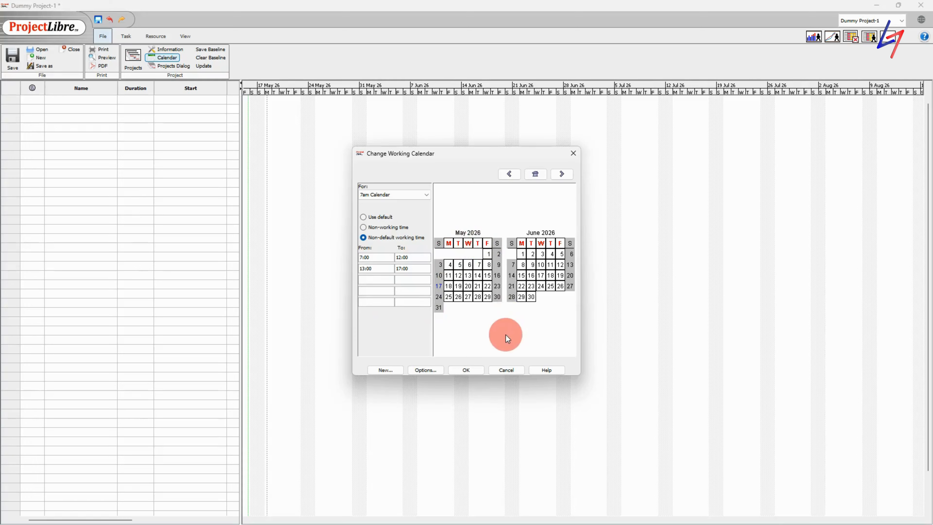
Save the calendar changes, then reopen the working calendar showing 7am Calendar
click(474, 369)
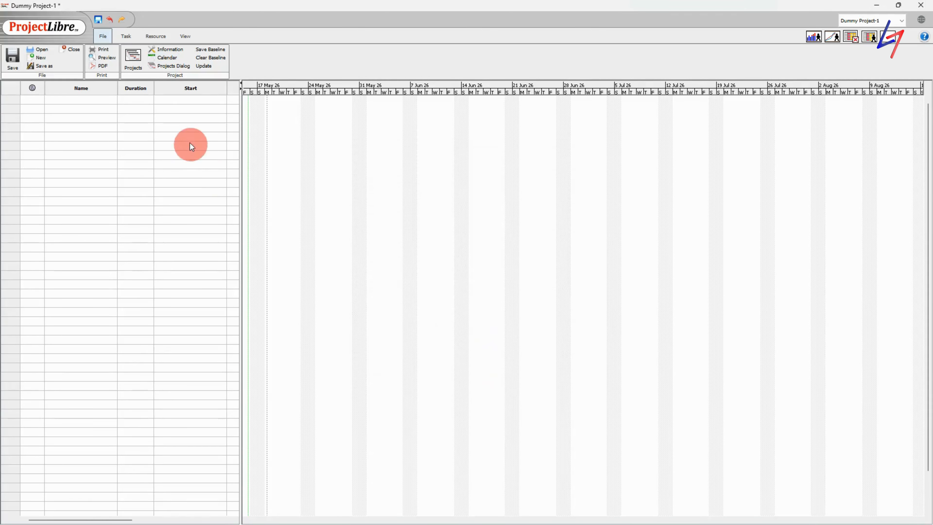
click(175, 59)
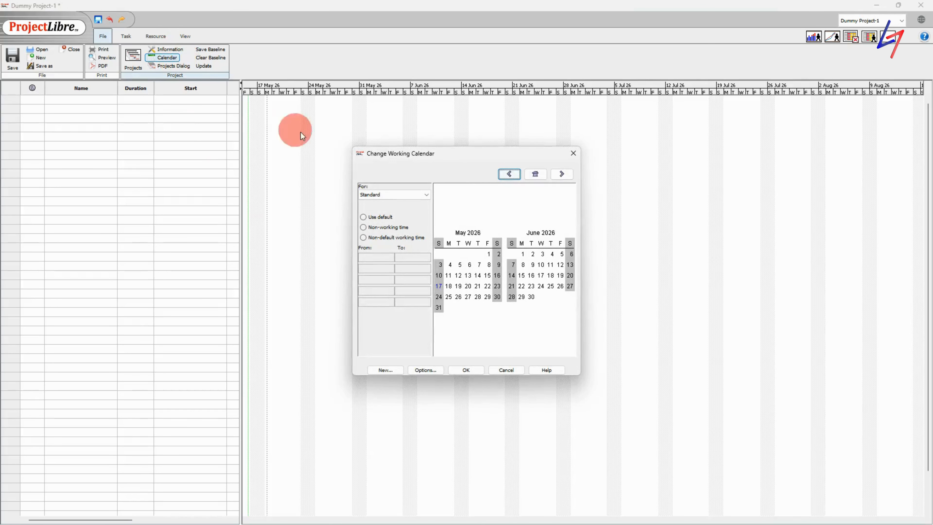
click(409, 193)
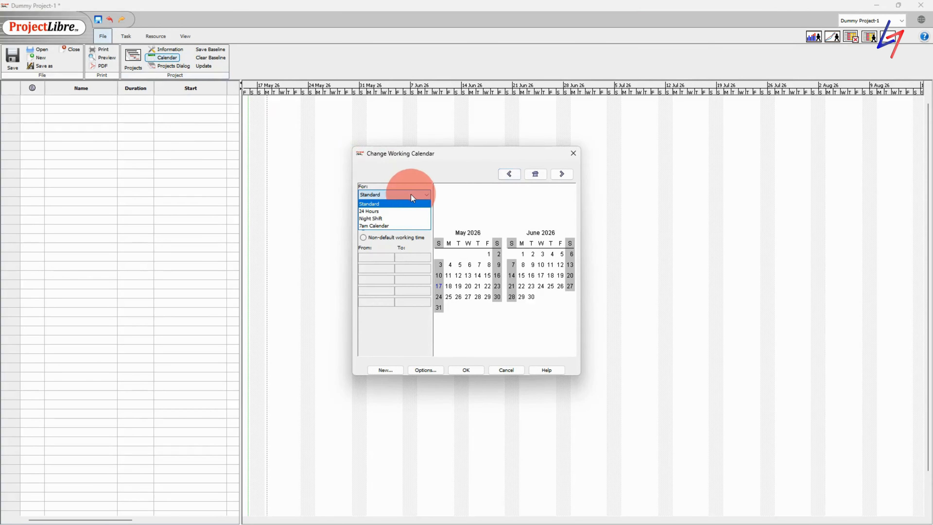
click(397, 223)
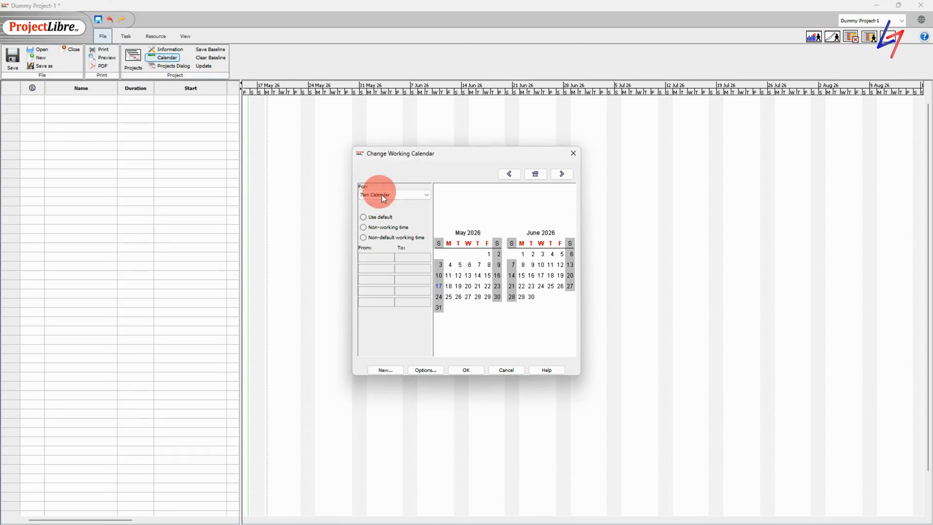
Change the Monday, Tuesday and Wednesday morning start times from 8:00 to 7:00
click(448, 242)
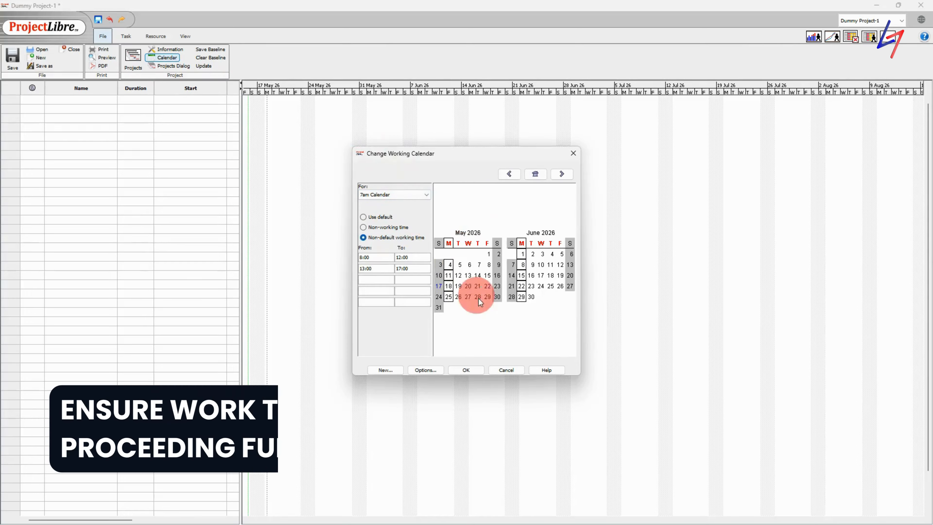
double_click(365, 258)
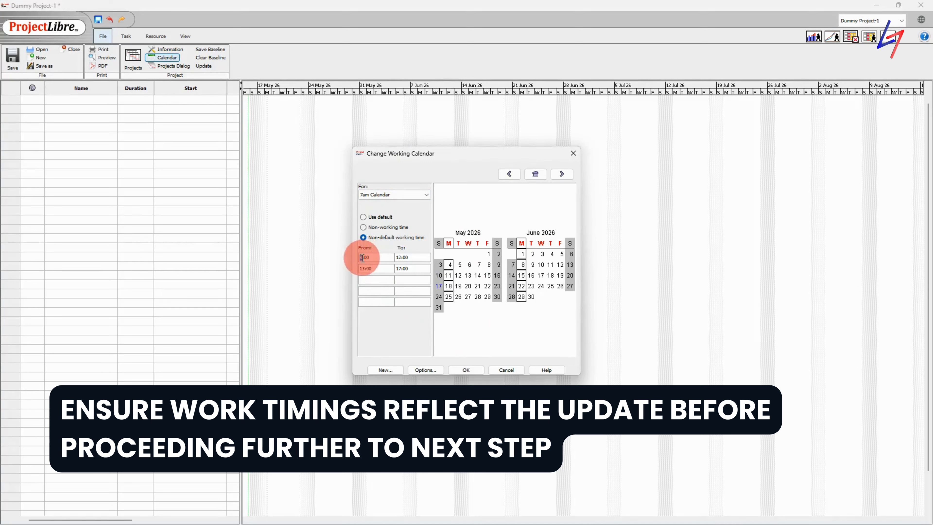
text(7)
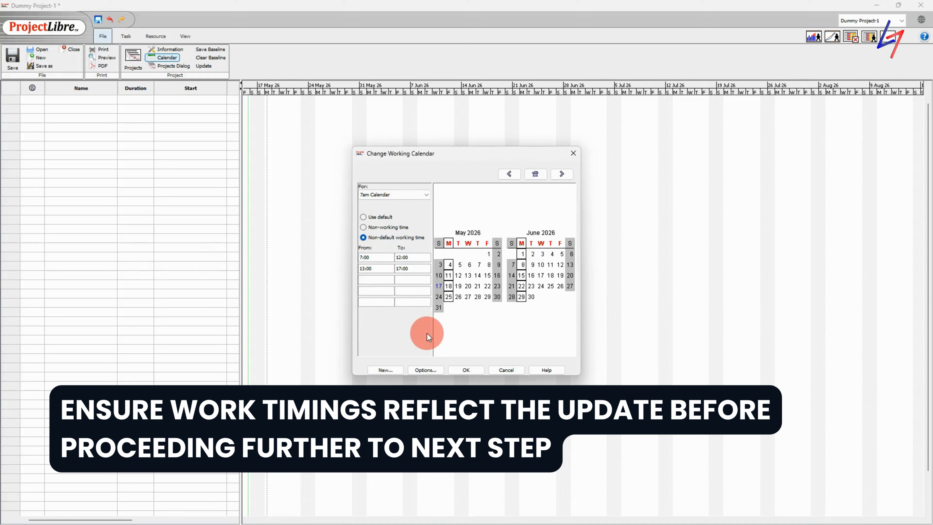
click(458, 244)
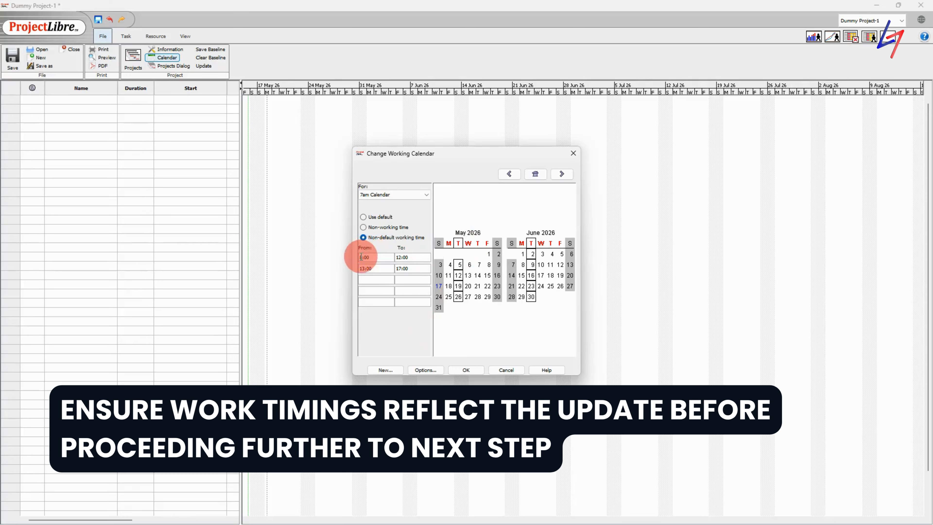
text(7)
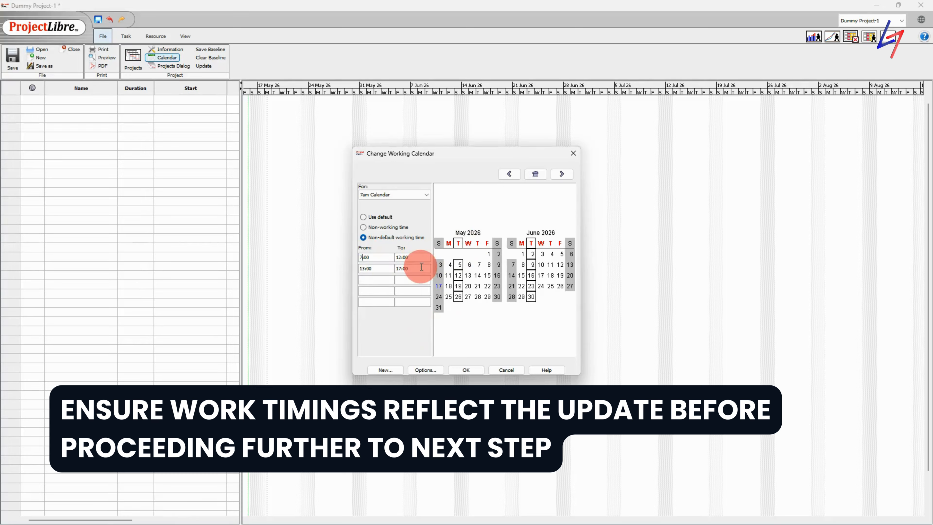
click(362, 260)
key(shift+Left)
text(7)
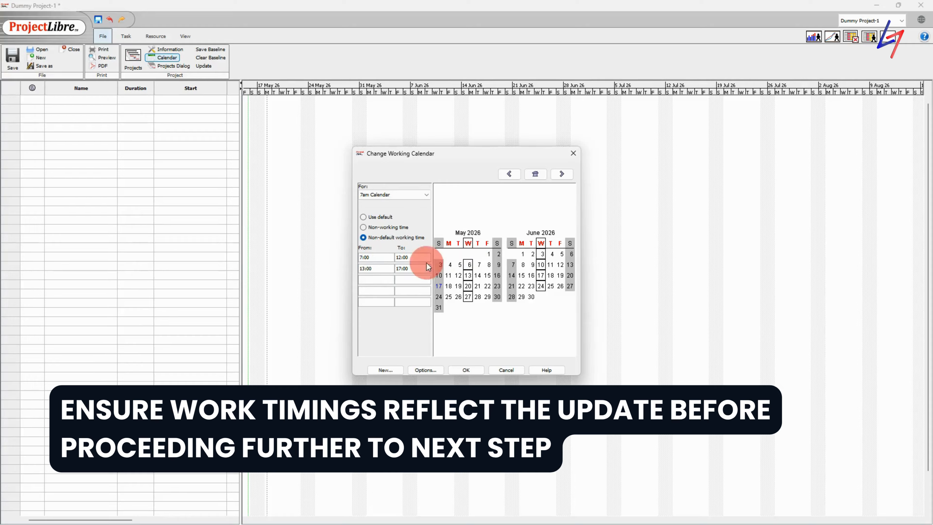
Change the Thursday and Friday start times to 7:00 and save the calendar
click(477, 243)
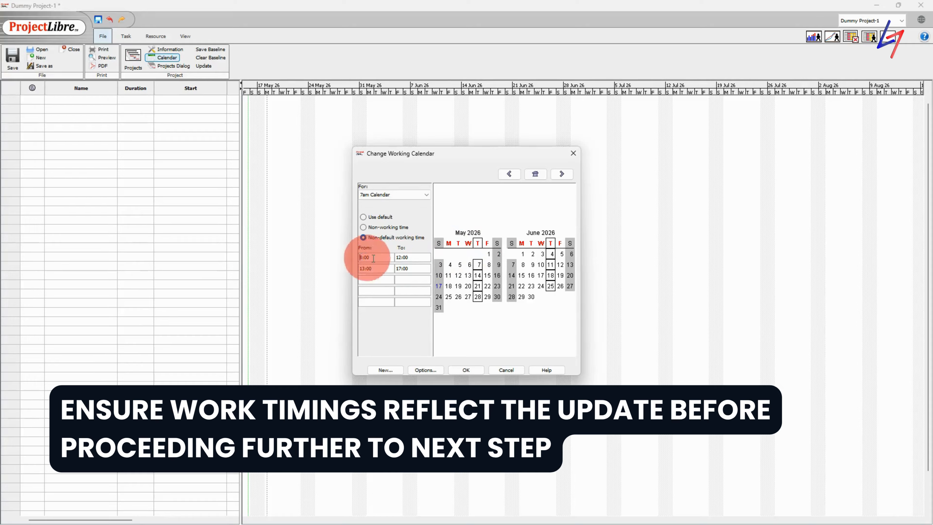
key(shift+Left)
text(7)
click(418, 259)
click(487, 243)
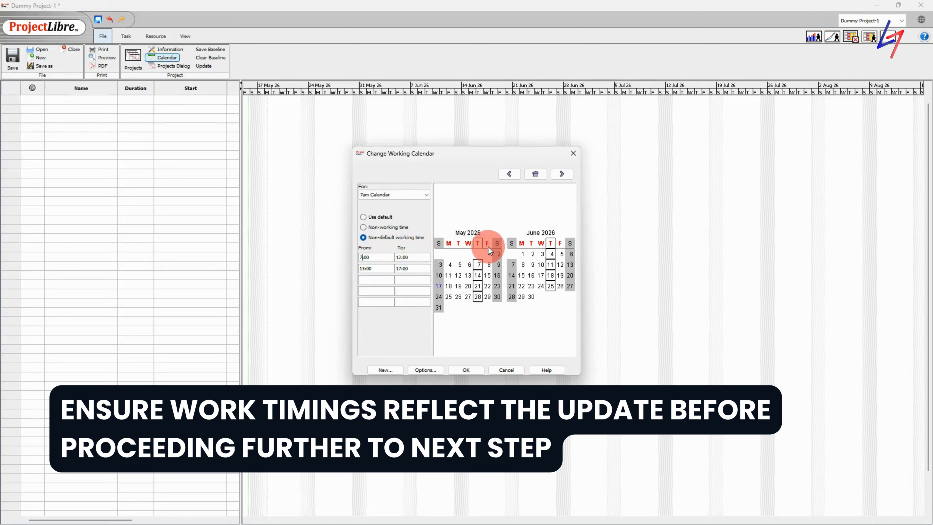
click(386, 262)
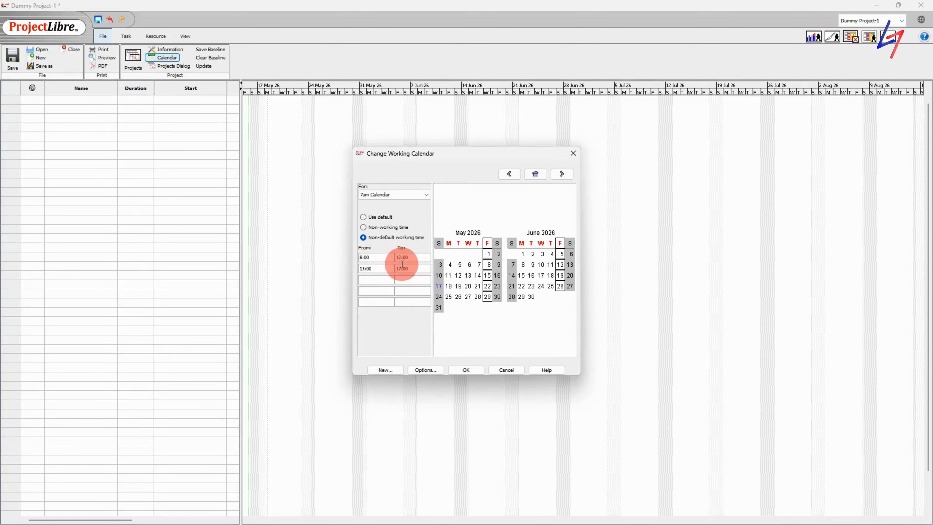
key(shift+Left)
text(7)
click(382, 329)
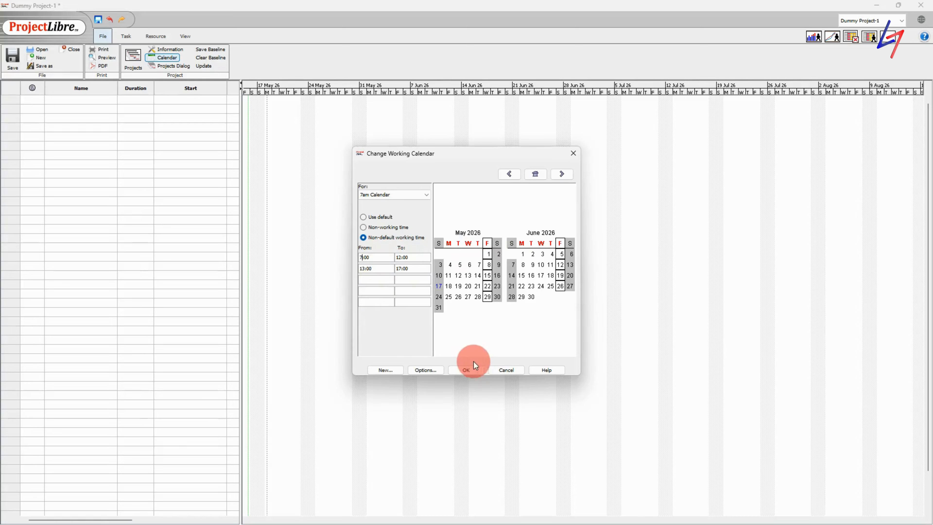
click(460, 371)
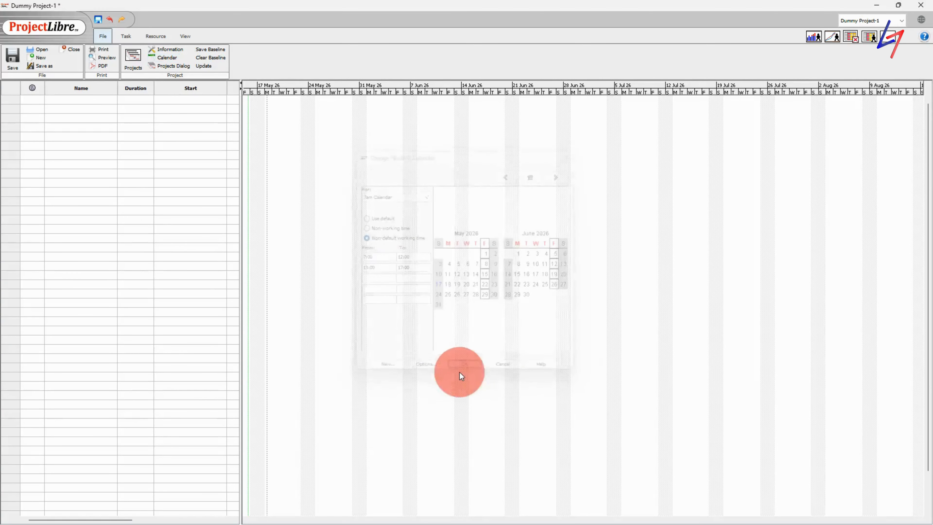
click(161, 58)
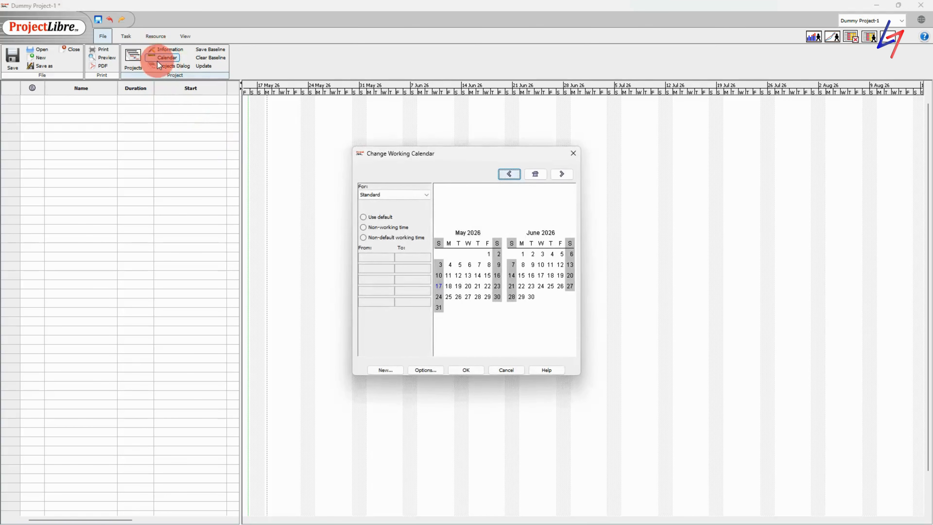
click(393, 195)
click(375, 226)
click(398, 293)
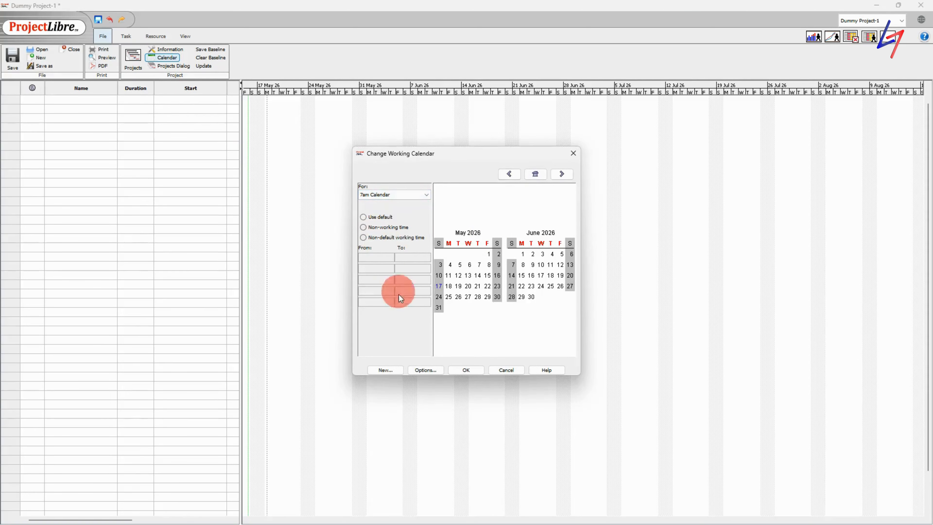
click(449, 244)
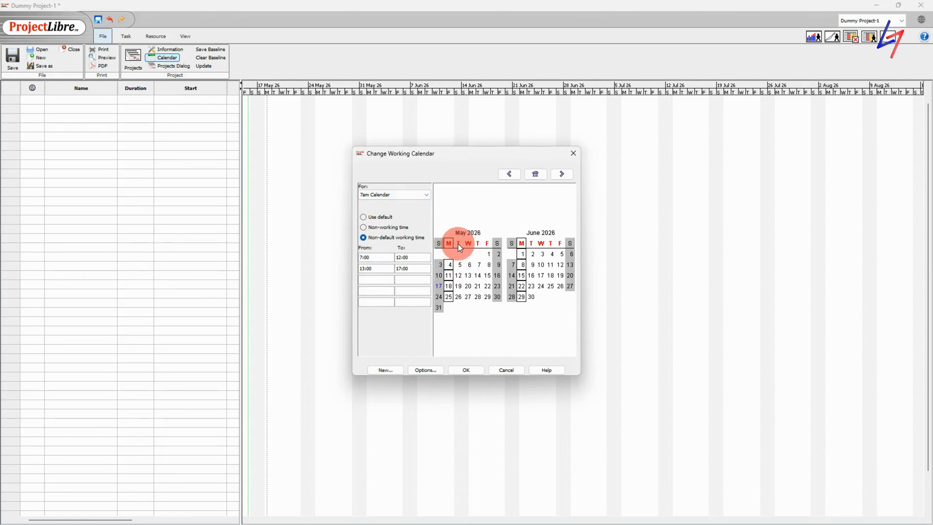
click(458, 244)
click(468, 244)
click(478, 244)
click(486, 243)
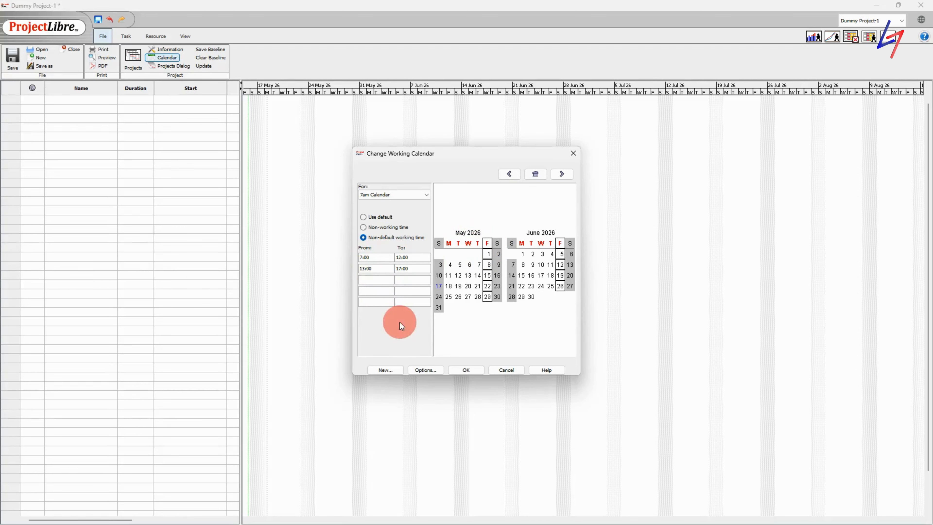
click(372, 264)
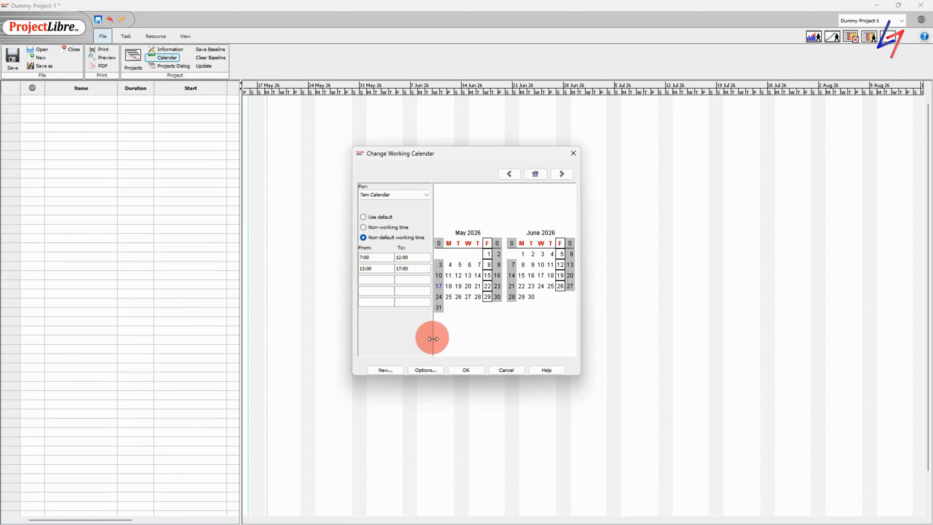
click(472, 371)
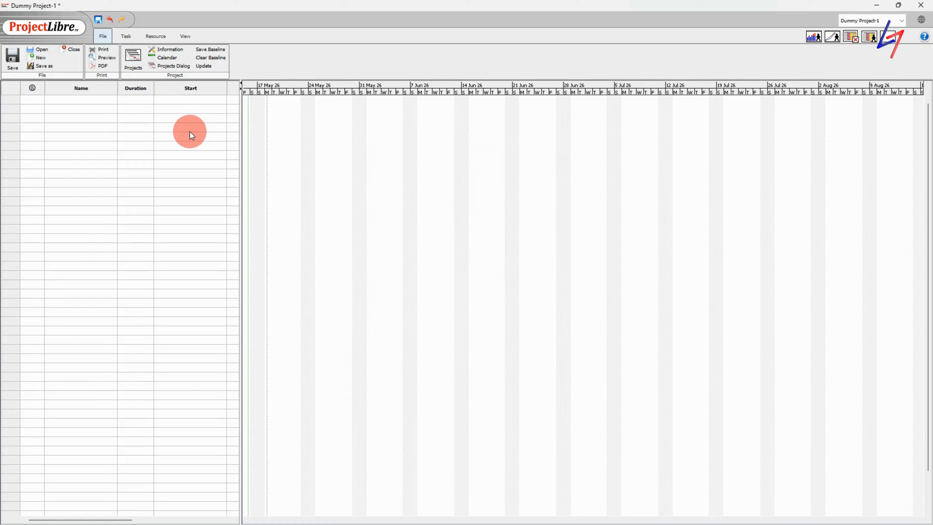
In Project Information, set the base calendar to 7am Calendar and the start to 18/05/26 7:00 am
click(162, 49)
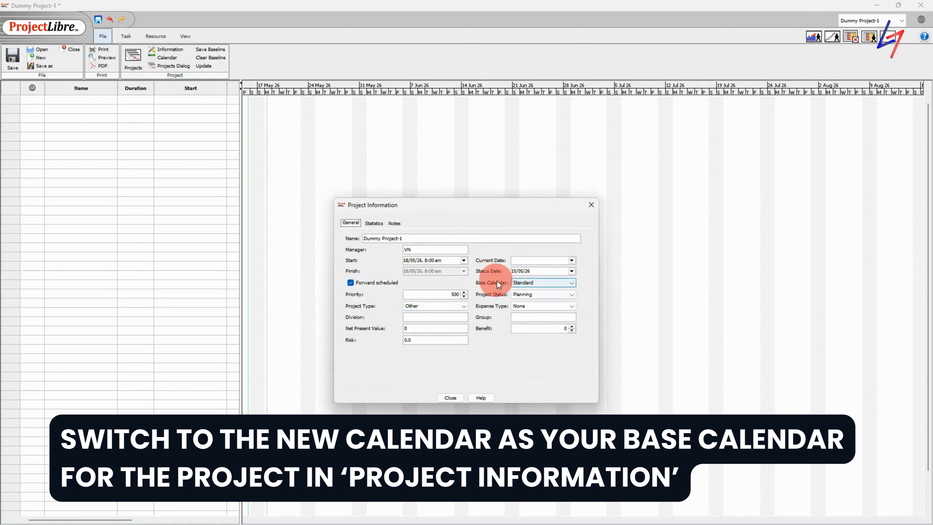
click(573, 281)
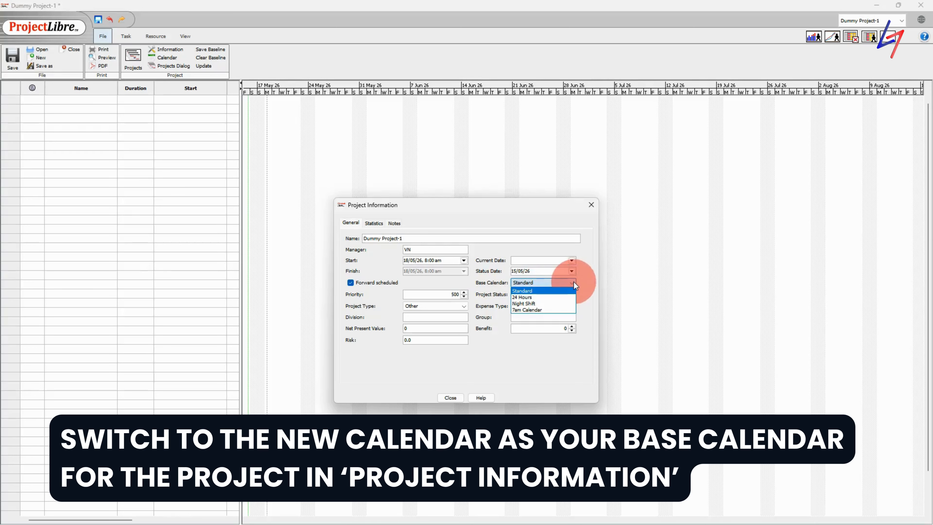
click(540, 309)
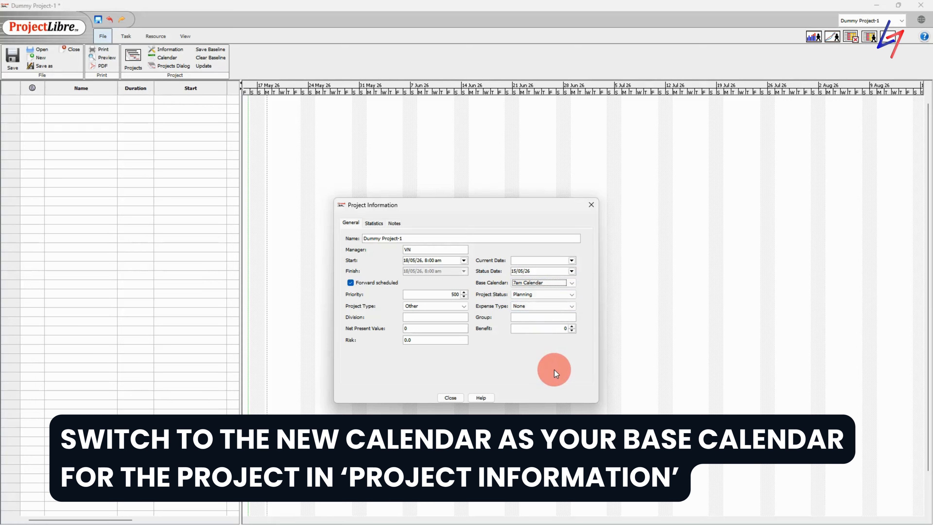
click(428, 261)
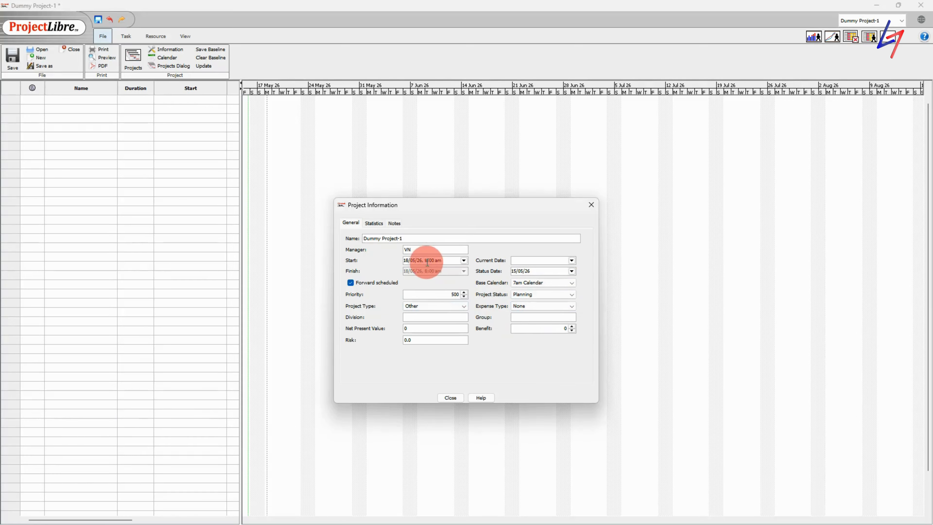
click(424, 261)
key(shift+Right)
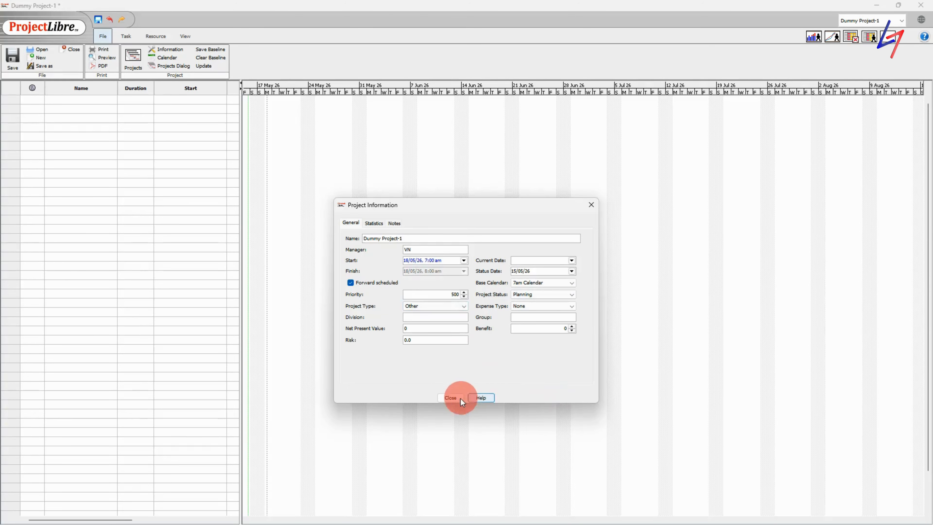
click(451, 398)
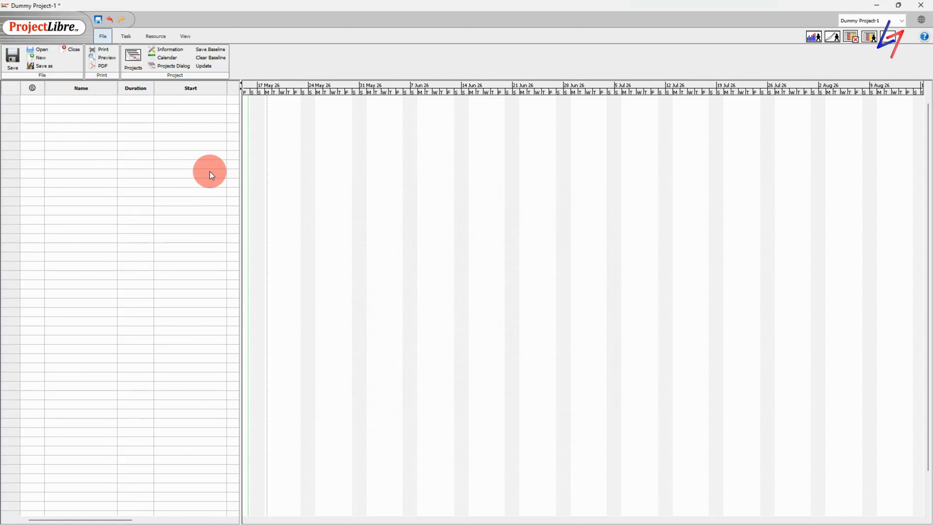
Name the first task PROJECT
click(65, 99)
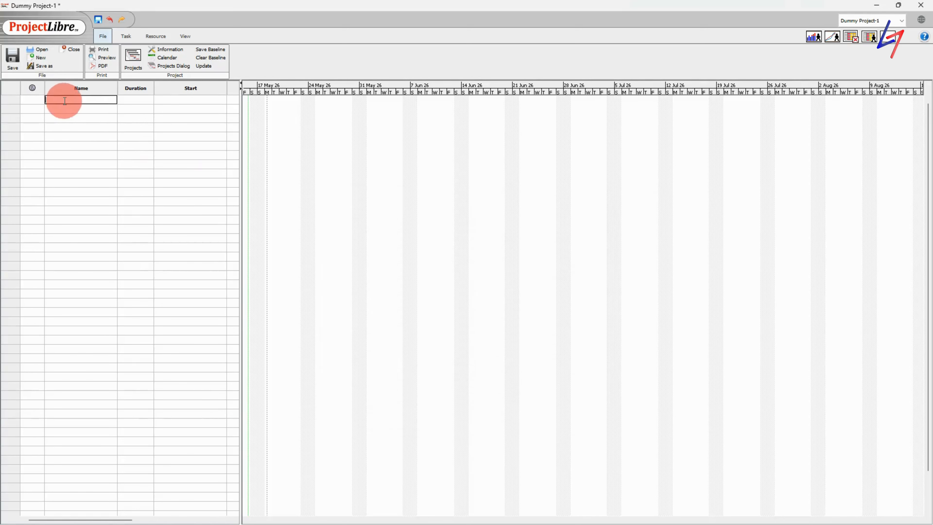
text(Projec)
key(BackSpace)
key(BackSpace)
key(BackSpace)
text(OJEC)
key(Return)
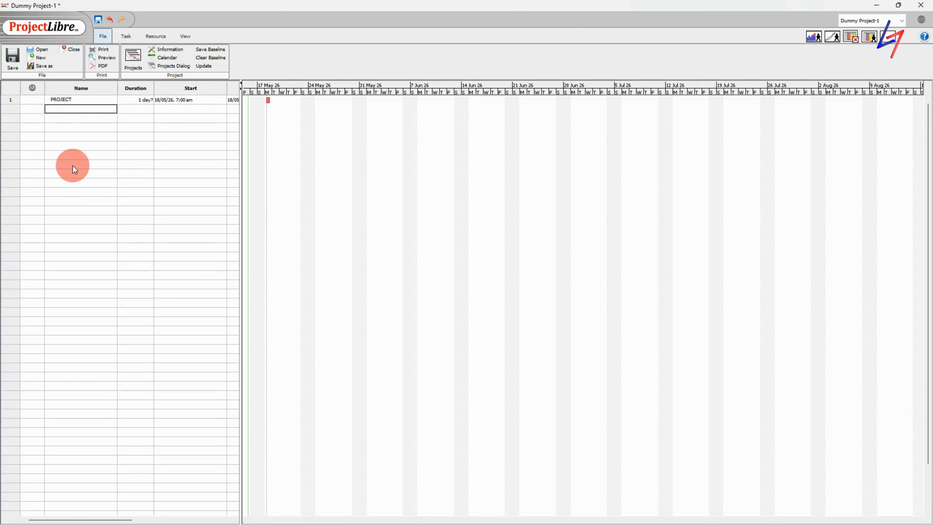
Add Task 1 and Task 2 below it and select both
text(Task)
text(k 1)
key(Return)
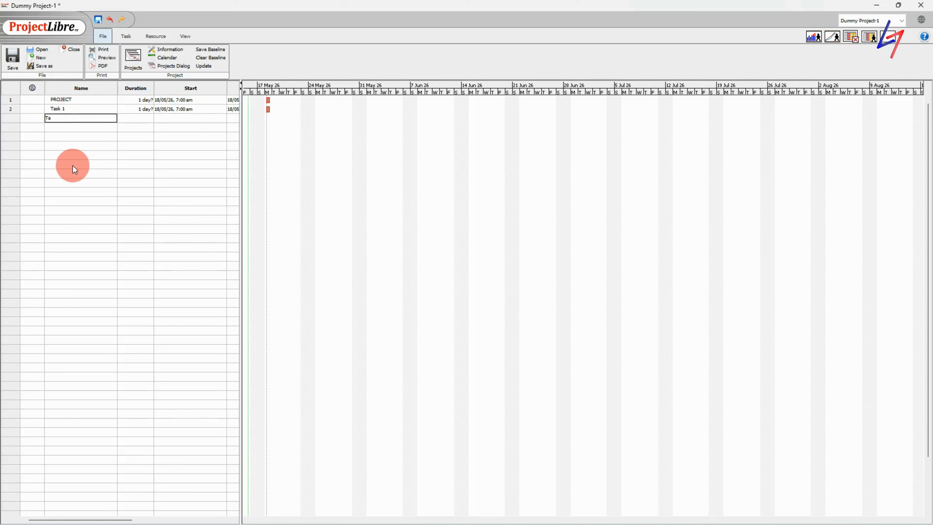
text(Task 2)
key(Return)
key(Up)
key(Up)
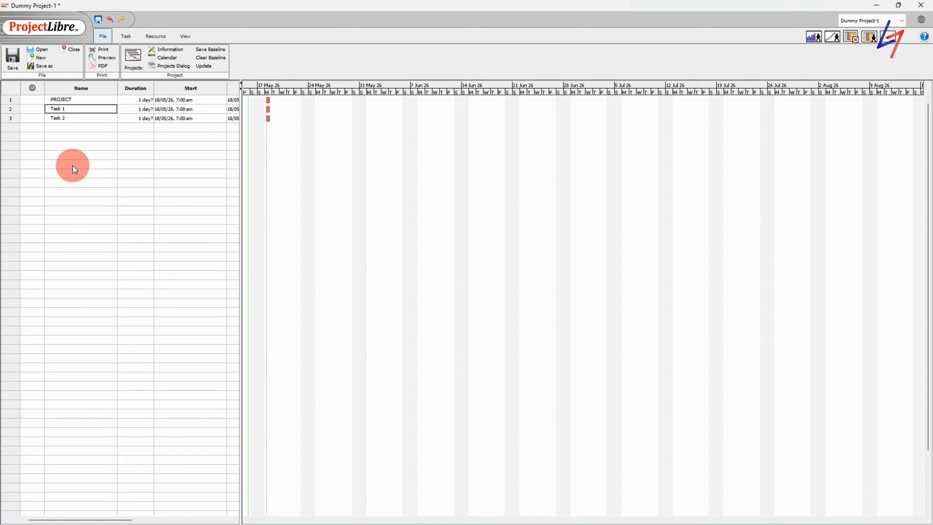
click(128, 36)
Indent Task 1 and Task 2 under PROJECT and widen the table to show Finish
click(202, 51)
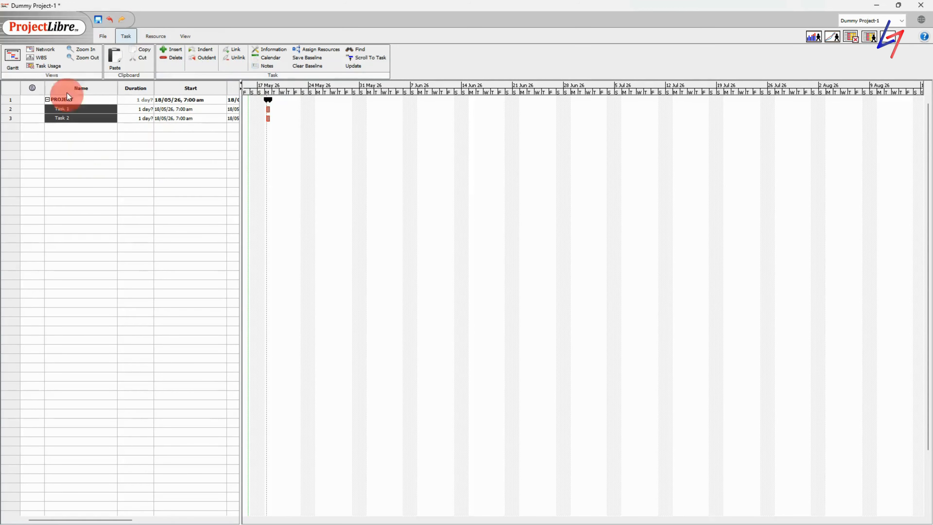
click(85, 136)
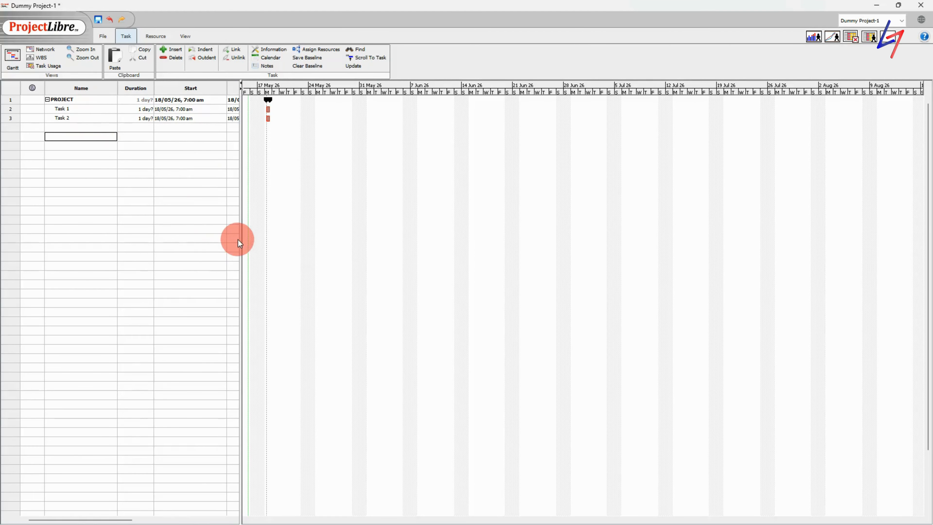
drag(240, 237, 316, 232)
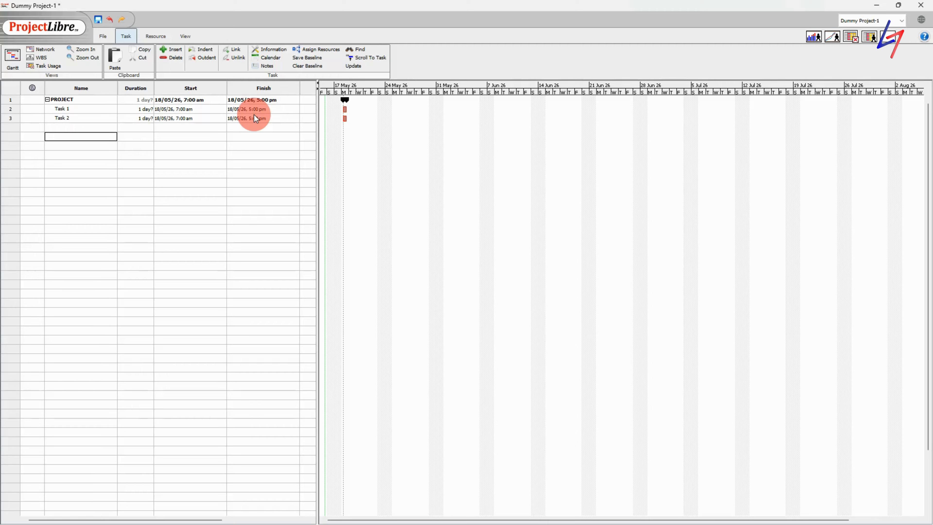
Set Task 1's duration to 6hr and Task 2's duration to 10hrs
double_click(133, 109)
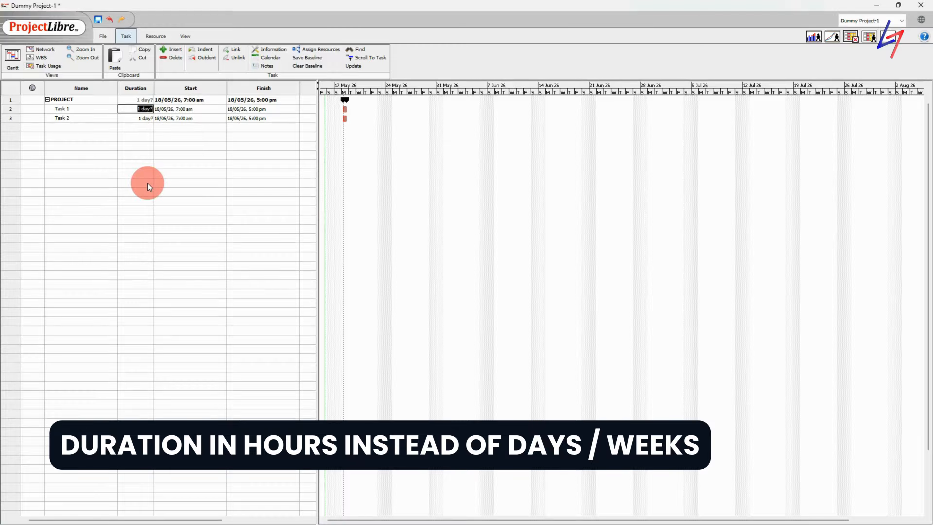
text(6hrs)
key(Return)
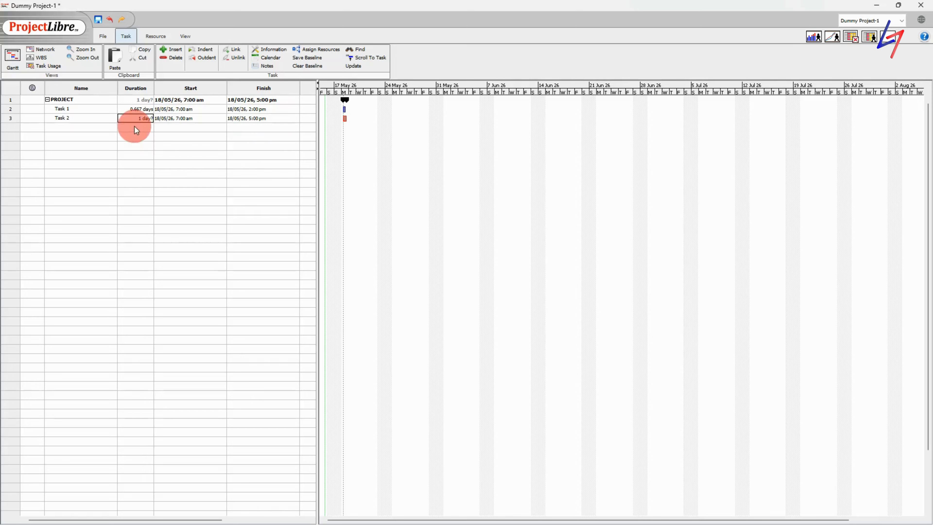
double_click(131, 118)
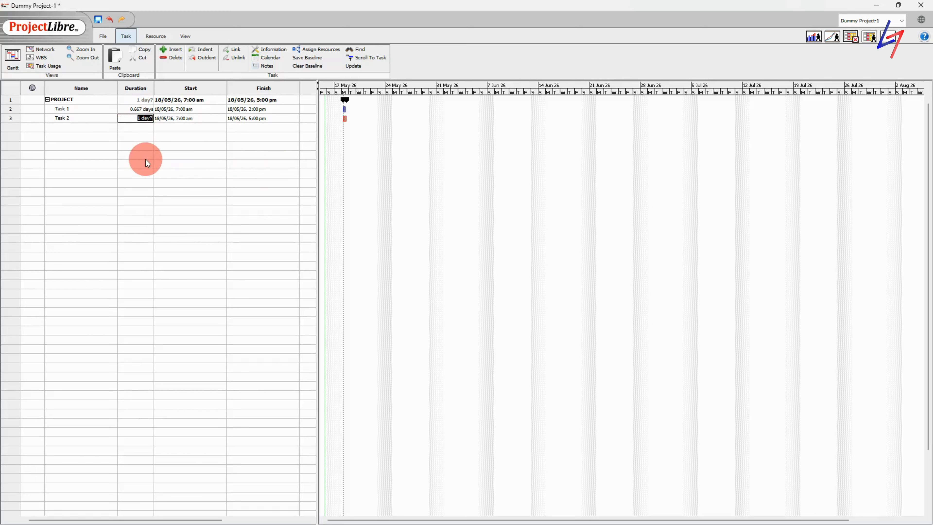
text(10hrs)
key(Return)
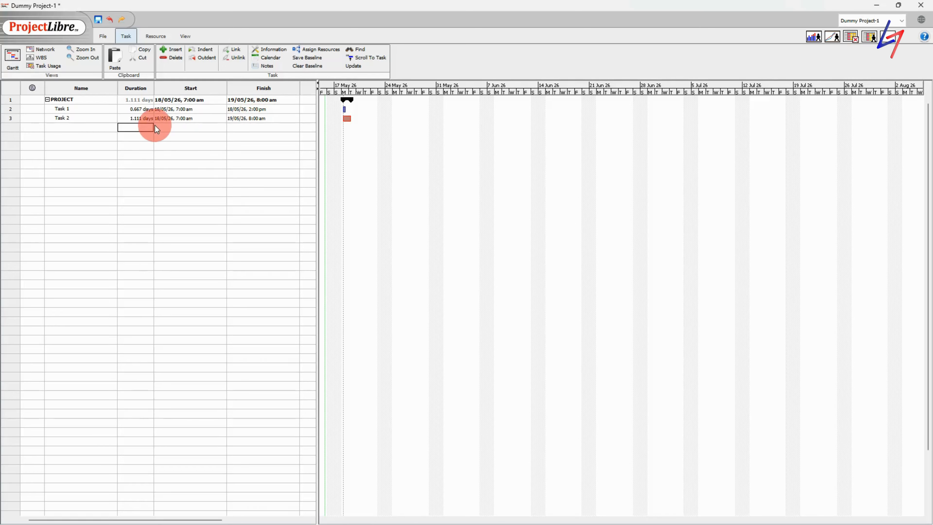
Enter 2 in Task 2's Predecessors cell so it follows Task 1
click(300, 121)
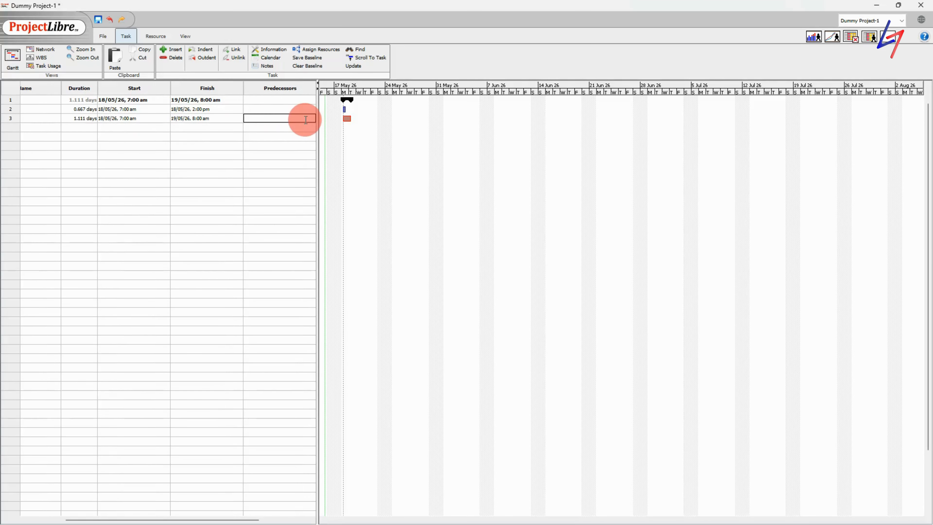
text(2)
click(101, 122)
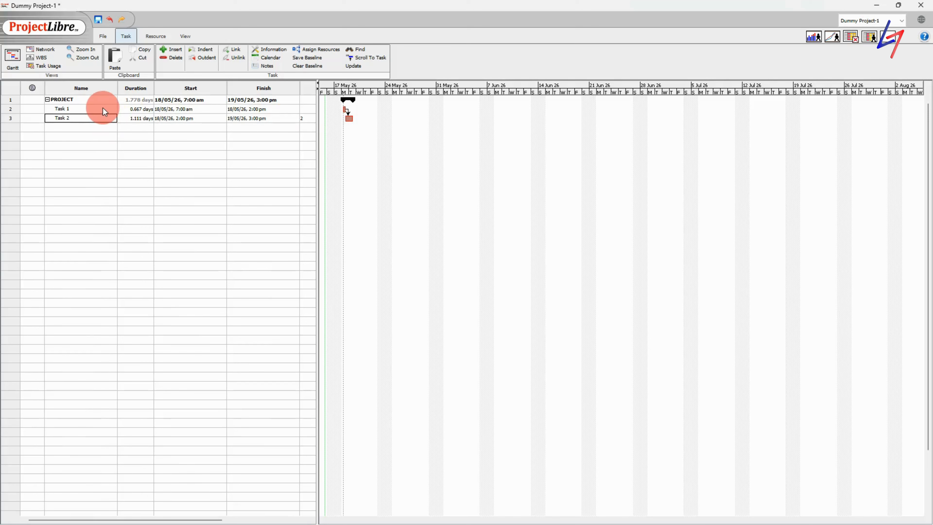